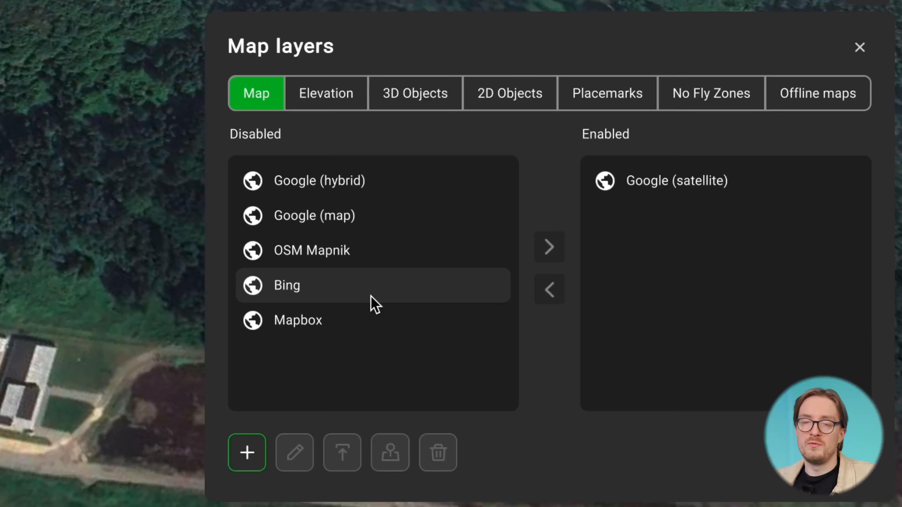
Enable the Bing map layer alongside Google (satellite), and disable it again
left_click(371, 297)
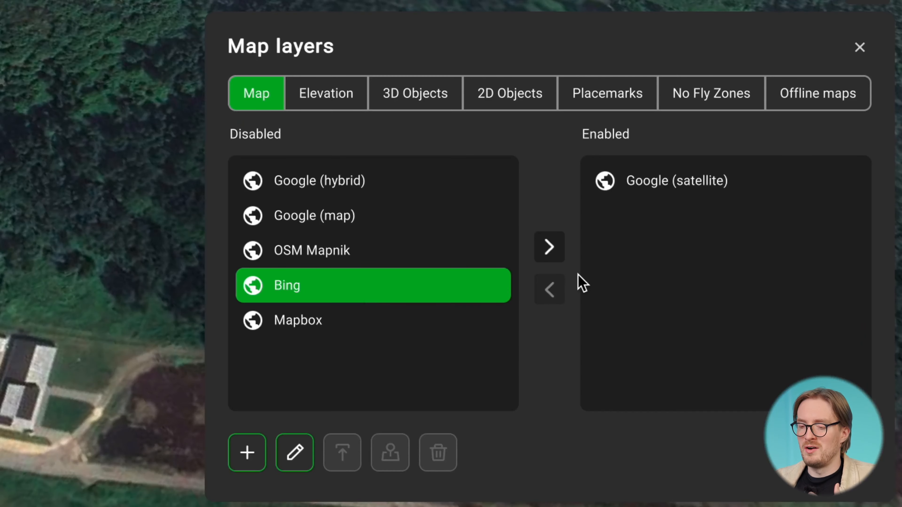
left_click(549, 249)
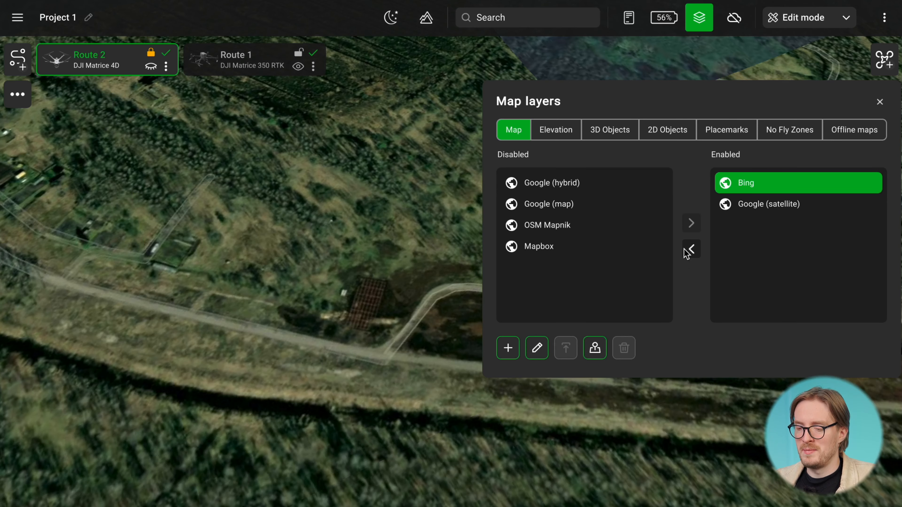
left_click(697, 253)
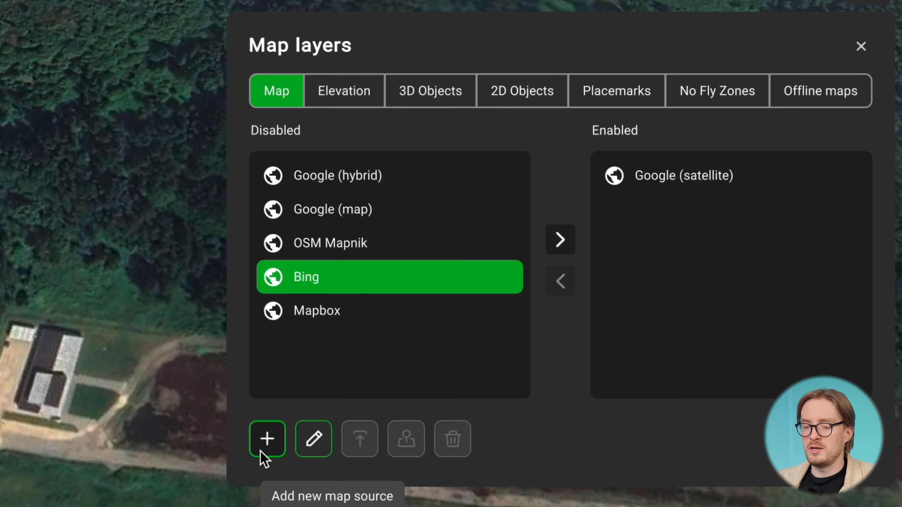
Create a new map source named Map1 with the type Geoserver
left_click(263, 452)
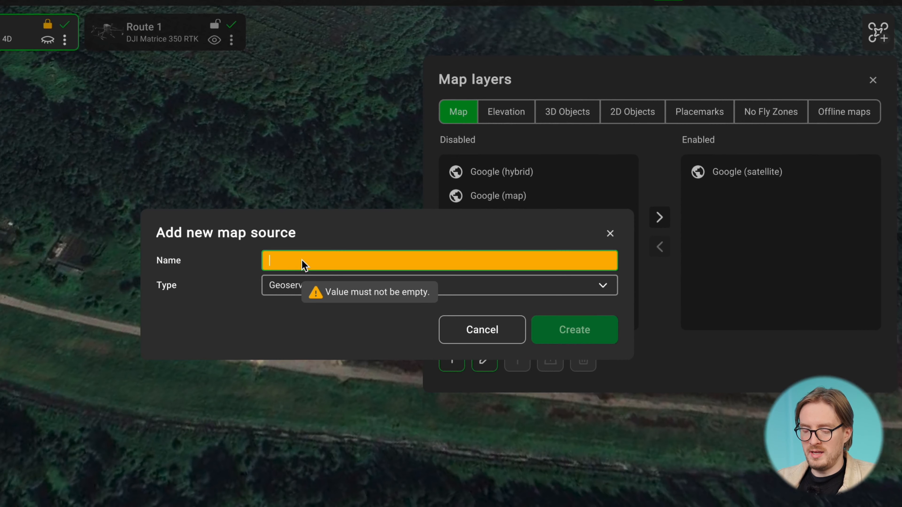
type("Map1")
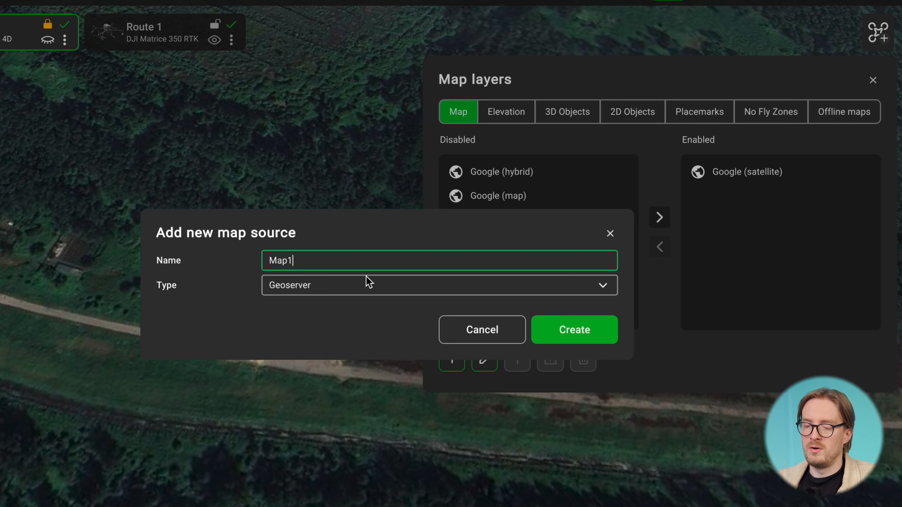
left_click(573, 333)
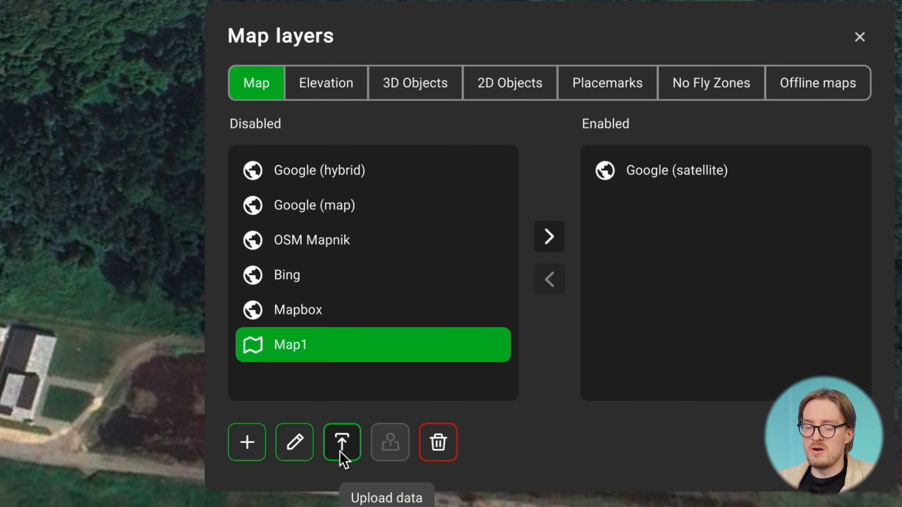
Upload Balozi OrthoMosaic.tif from the Orthophoto folder to the Map1 source and check the upload progress
left_click(342, 444)
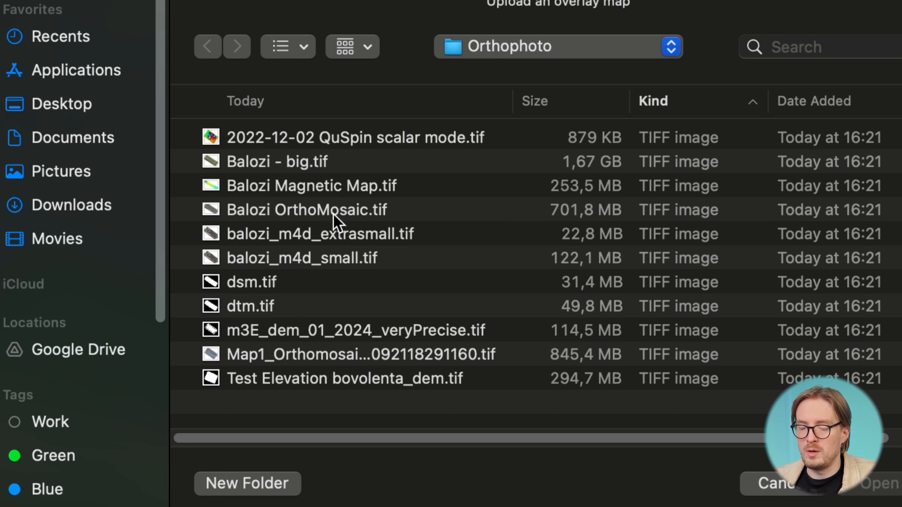
left_click(337, 222)
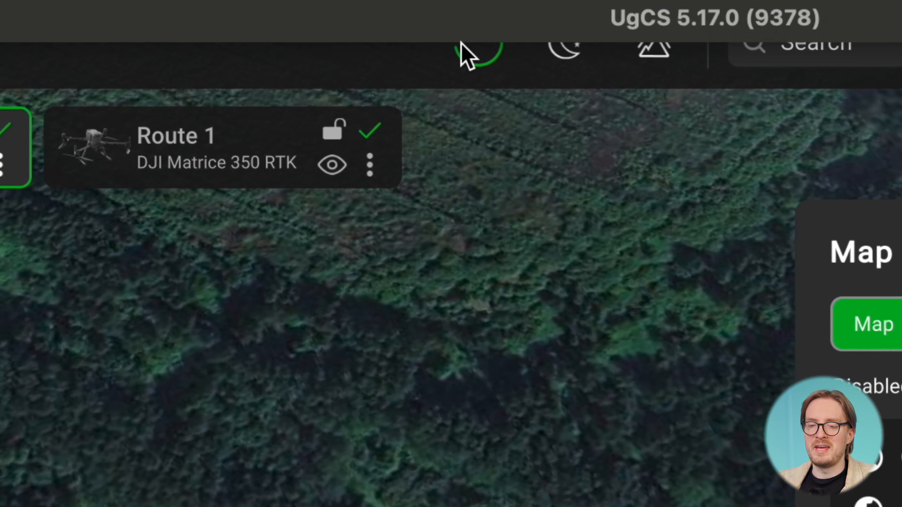
left_click(475, 53)
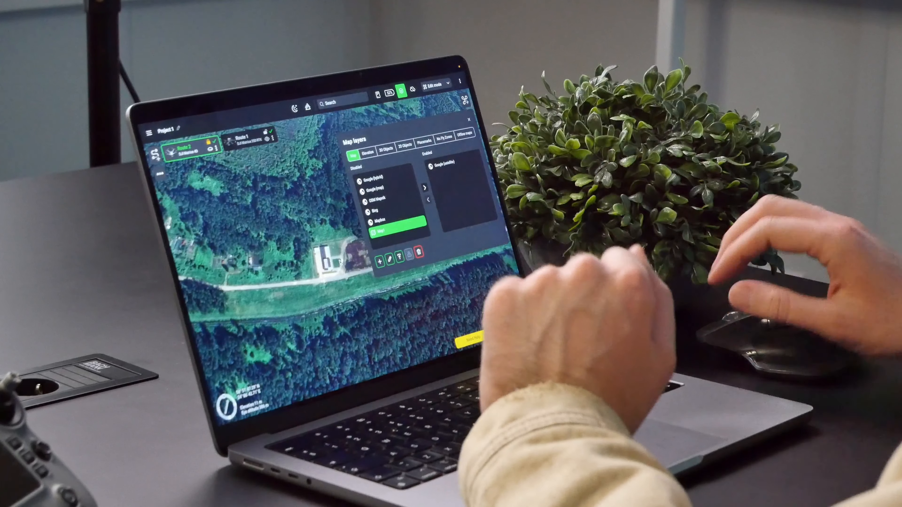
Enable Map1 as an overlay layer on top of Google (satellite)
scroll(322, 280, "up", 8)
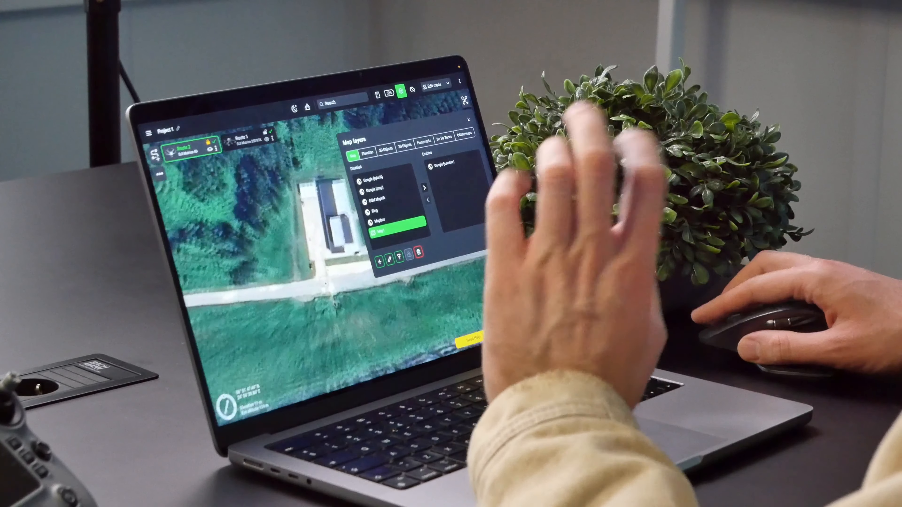
left_click_drag(304, 264, 284, 308)
scroll(316, 284, "up", 5)
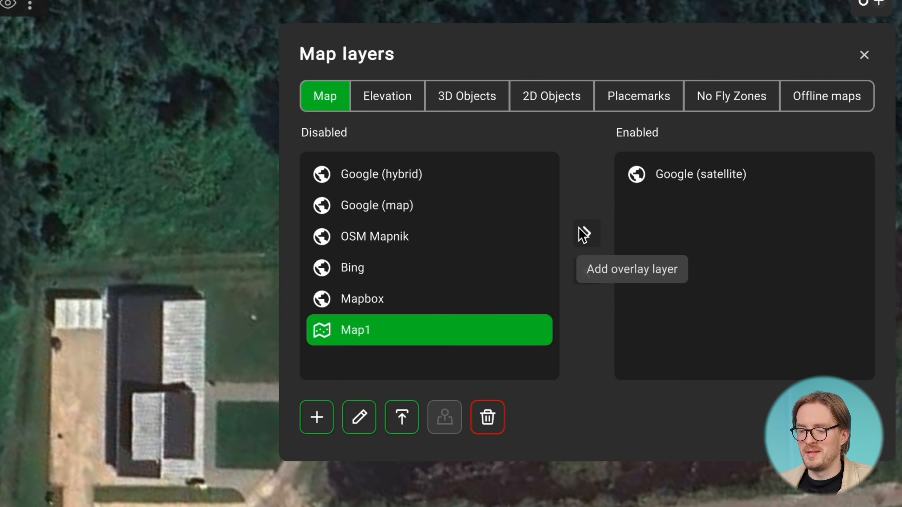
left_click(586, 235)
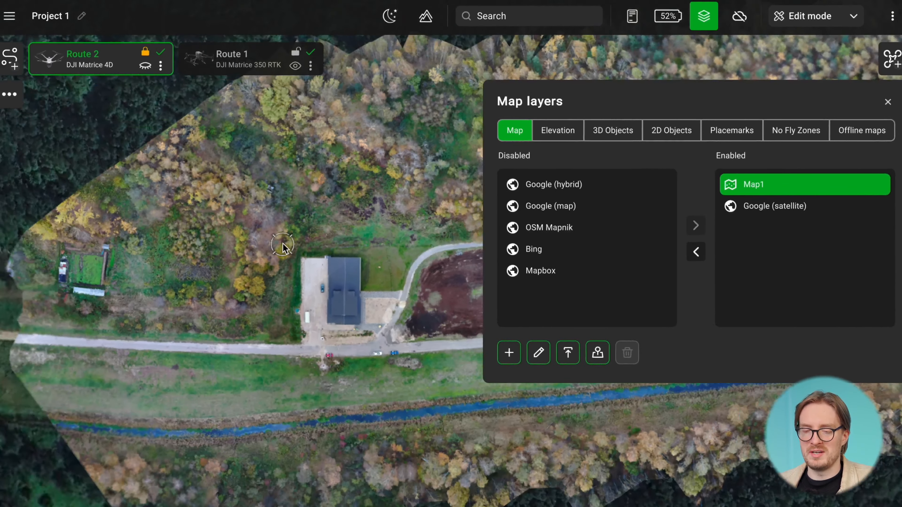
Examine the coverage, edges and detail of the Map1 orthophoto overlay against the surrounding satellite imagery
scroll(283, 247, "down", 3)
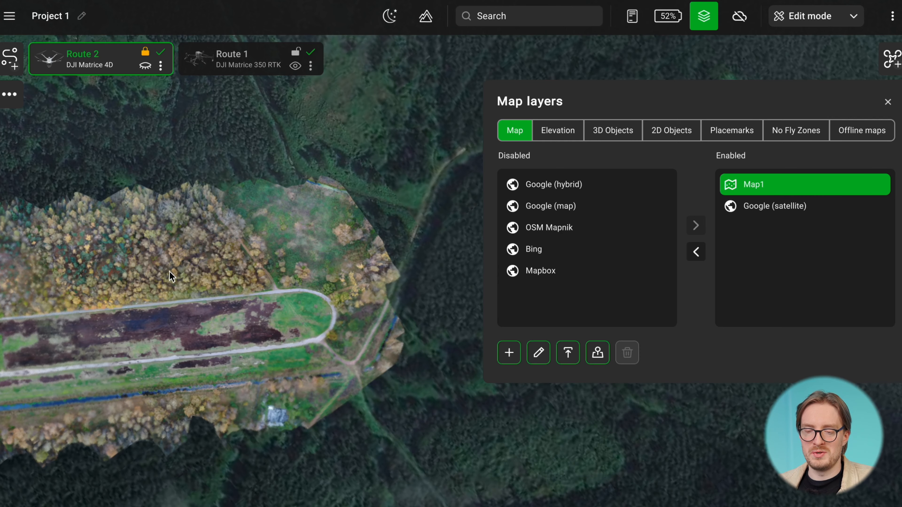
left_click_drag(198, 287, 322, 290)
left_click_drag(371, 371, 238, 307)
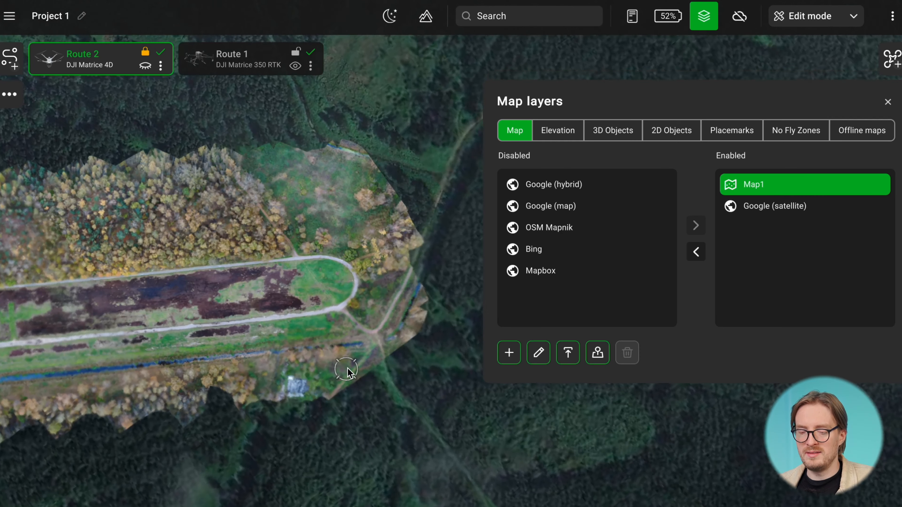
scroll(391, 356, "up", 5)
left_click_drag(355, 341, 315, 427)
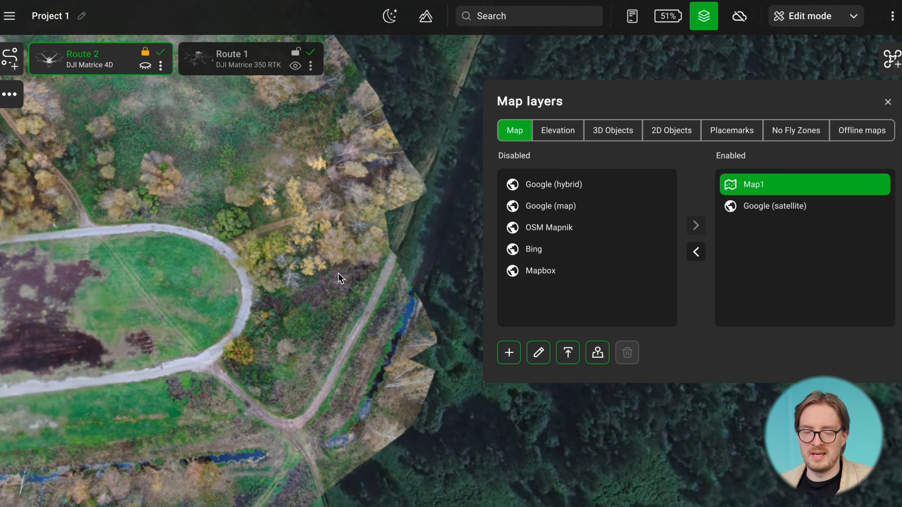
scroll(338, 273, "down", 3)
left_click_drag(103, 319, 426, 395)
left_click_drag(191, 392, 371, 342)
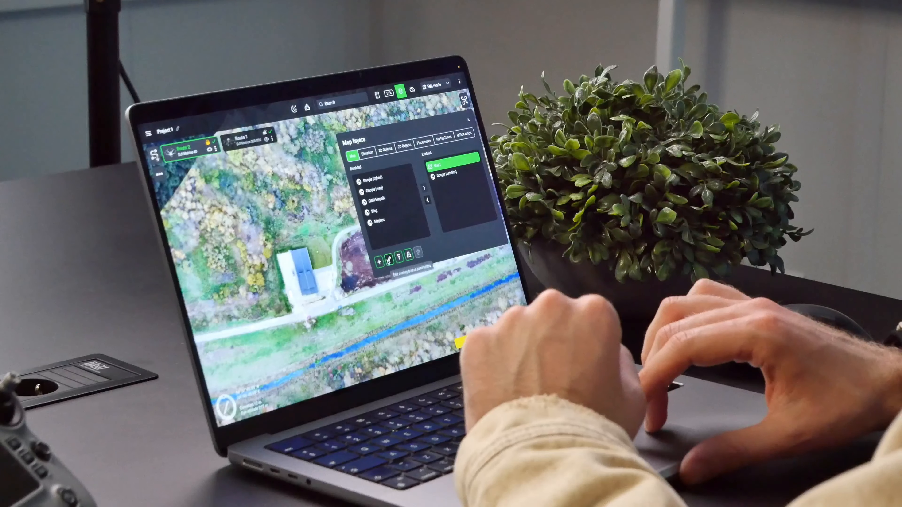
Create another map source named "magnetic survey" with the type Geoserver
left_click(379, 263)
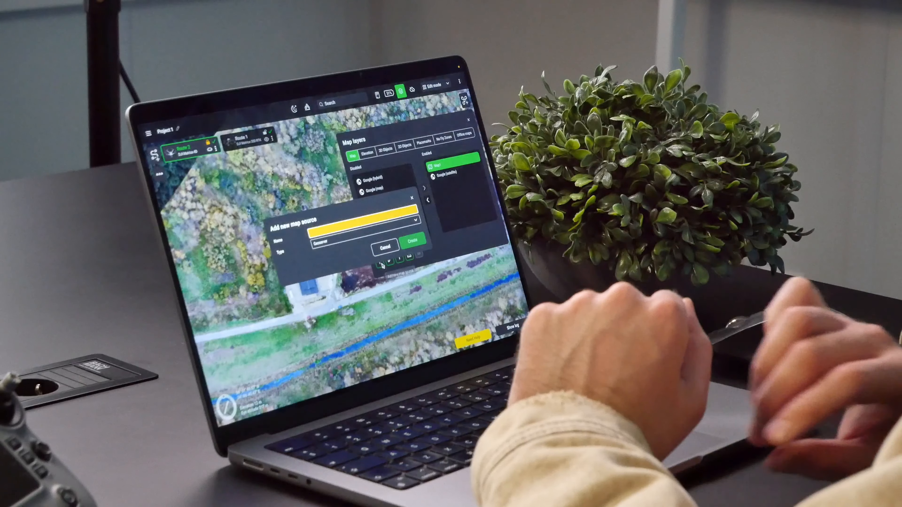
type("magnetic survey")
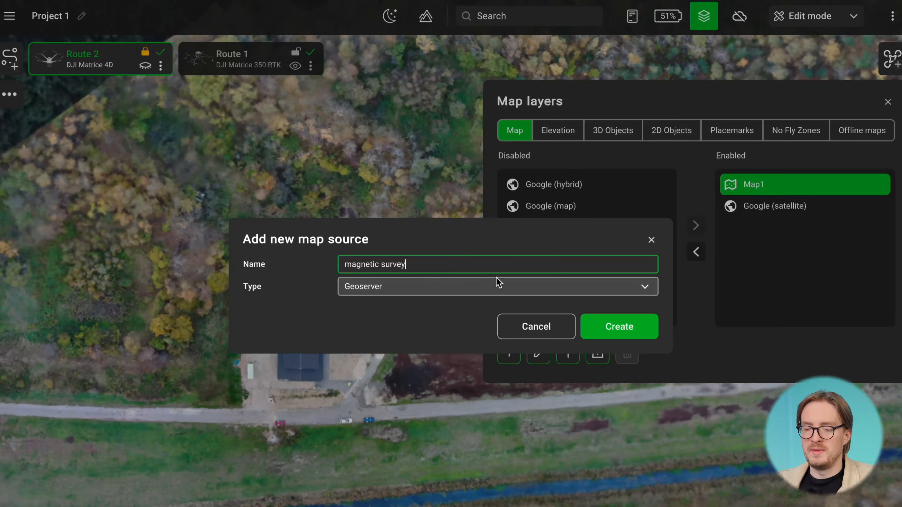
key("Return")
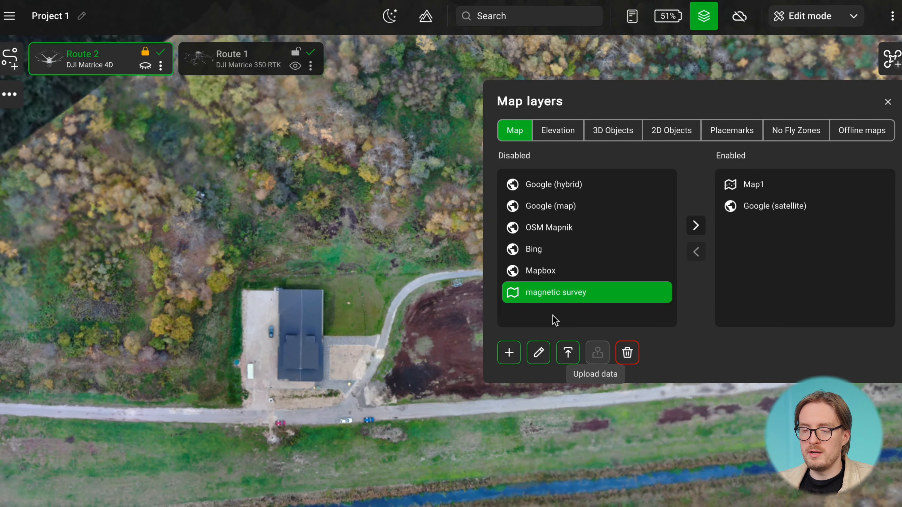
Upload the magnetic map data to the magnetic survey source, enable it as an overlay above Map1 and inspect it on the map
left_click(568, 353)
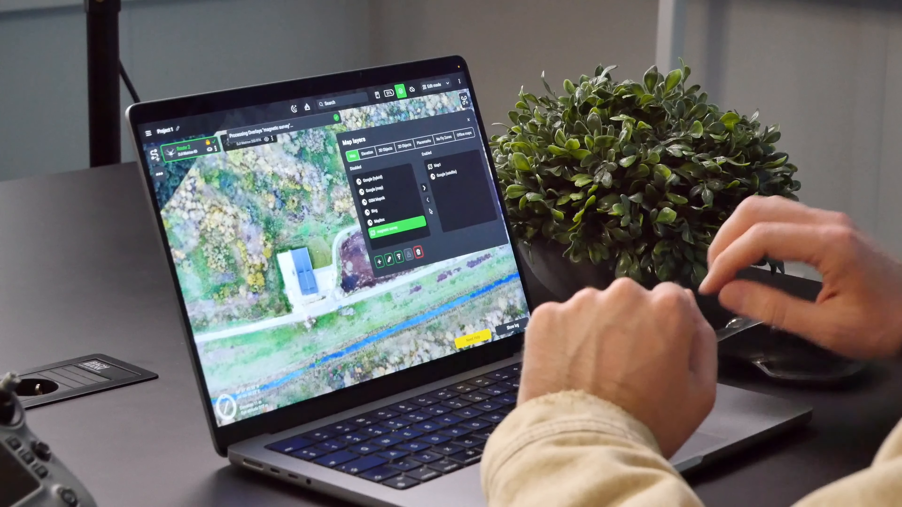
left_click(424, 187)
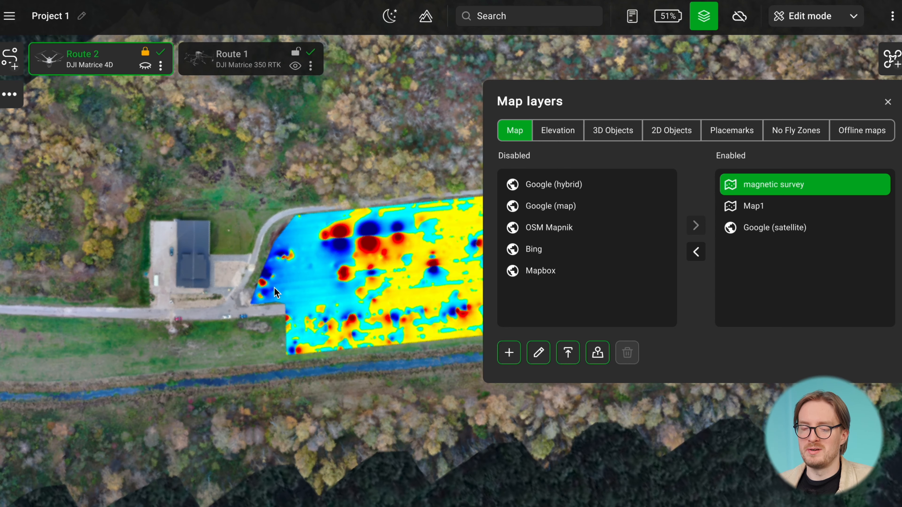
scroll(388, 415, "down", 3)
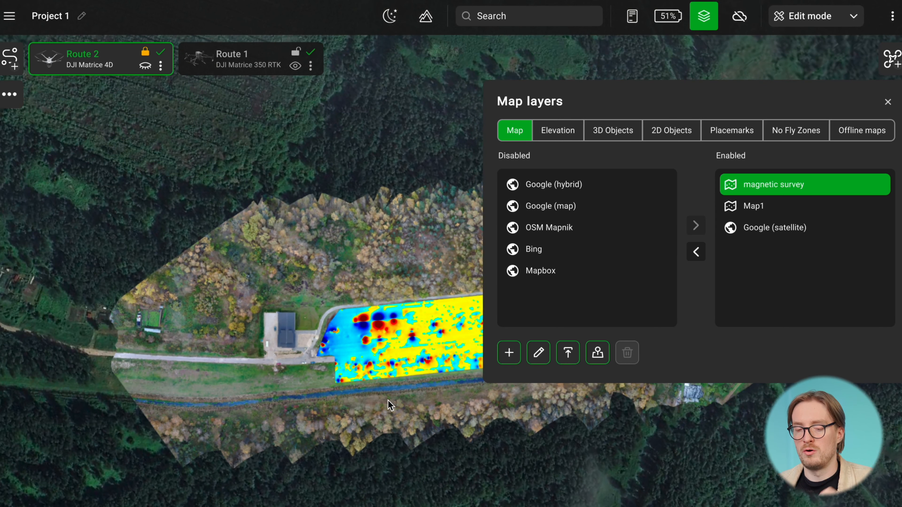
scroll(355, 328, "up", 3)
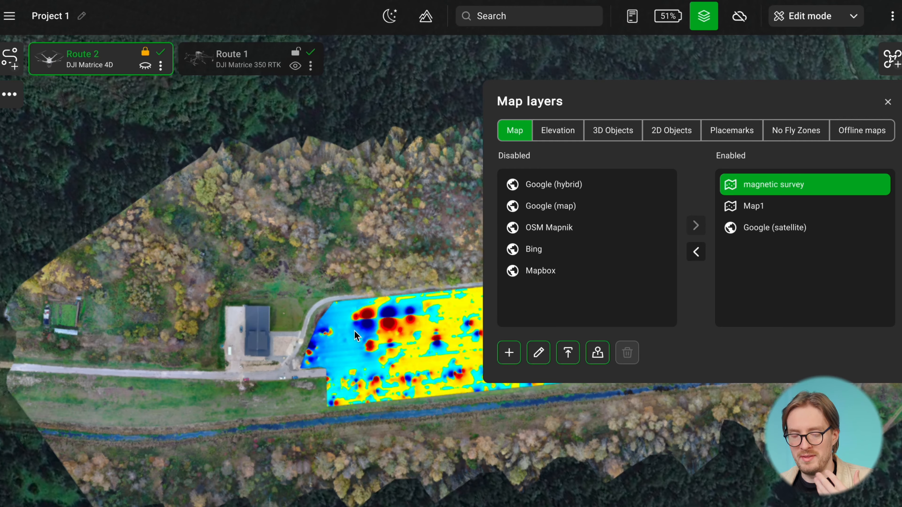
left_click_drag(378, 333, 275, 328)
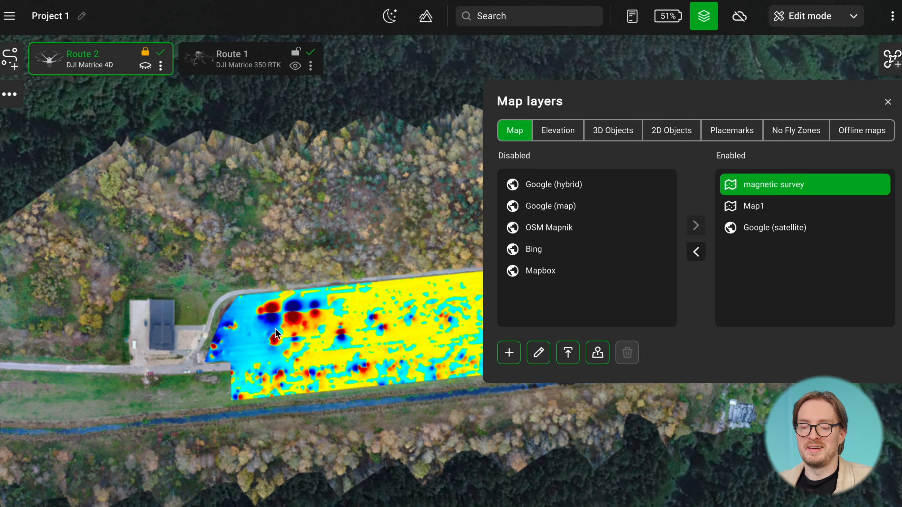
scroll(275, 328, "up", 3)
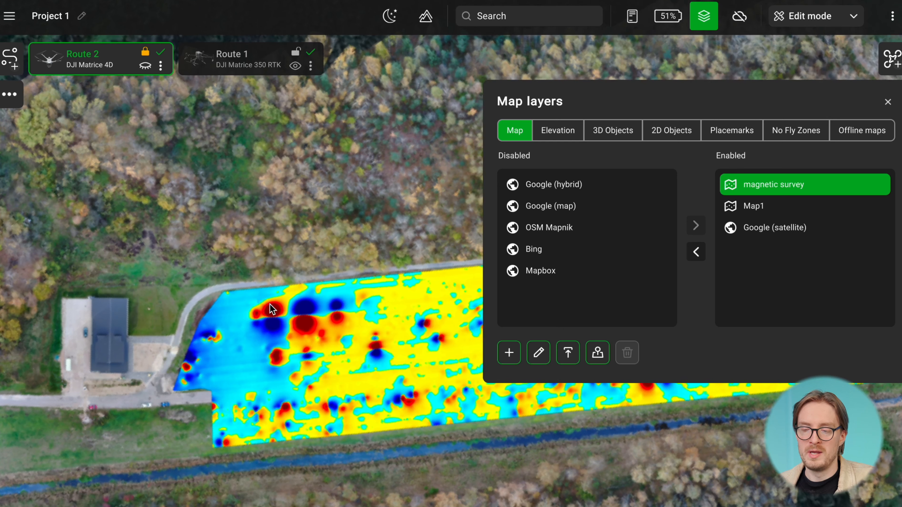